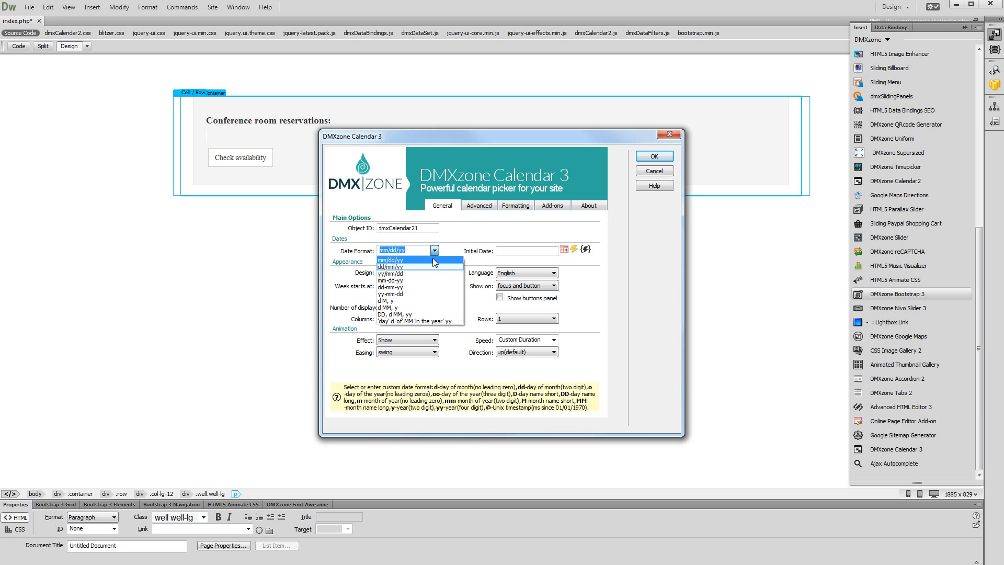
Set the calendar's date format to dd/mm/yy and open the date formatting options.
click(434, 267)
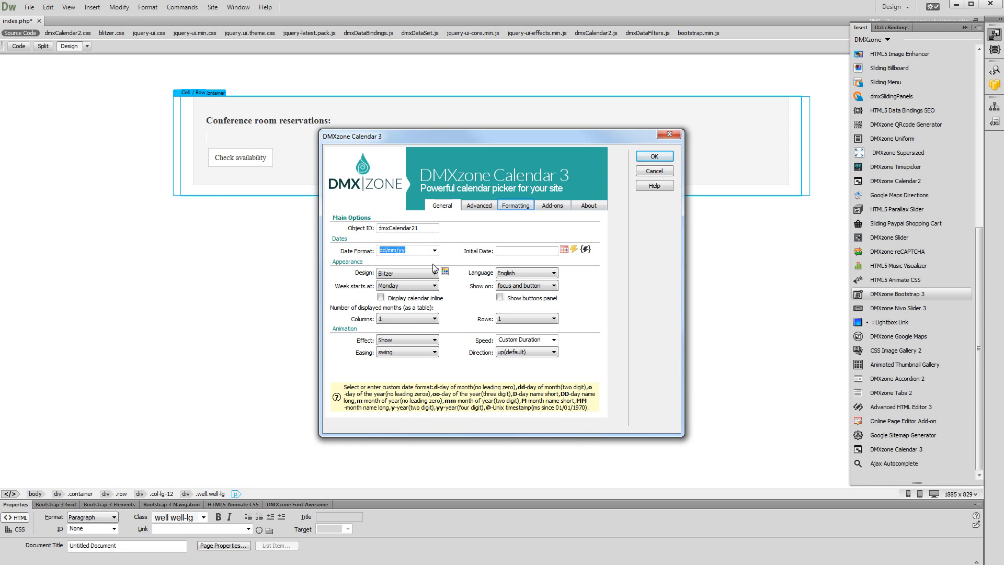
click(508, 207)
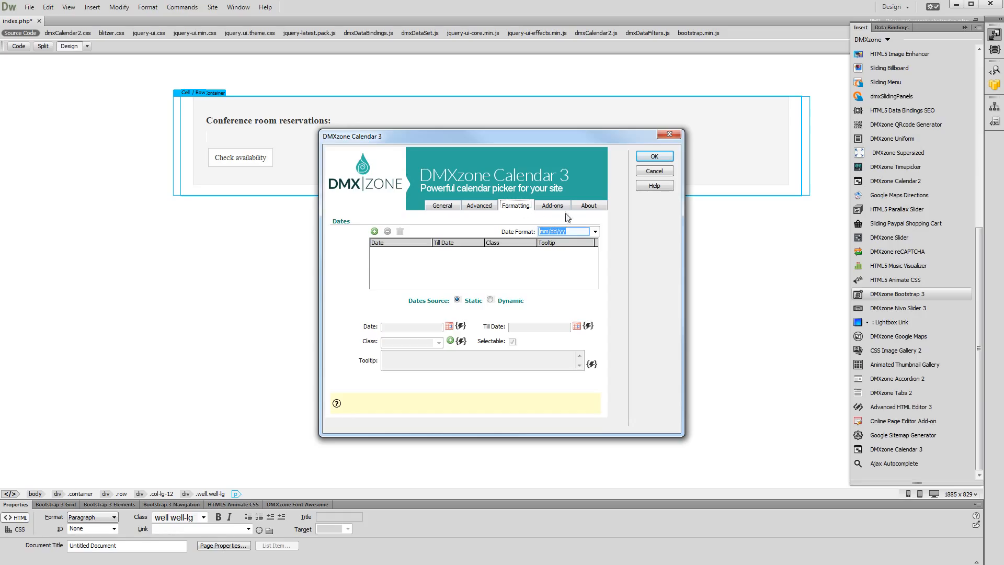
click(581, 233)
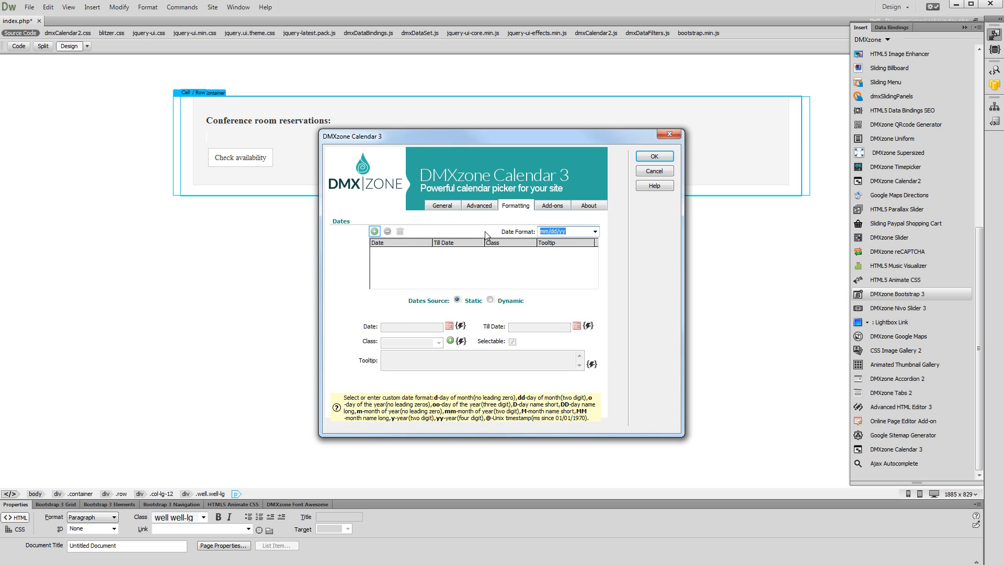
Add a formatted date entry and switch its dates source to Dynamic using the conferenceRoomRes data source.
click(375, 231)
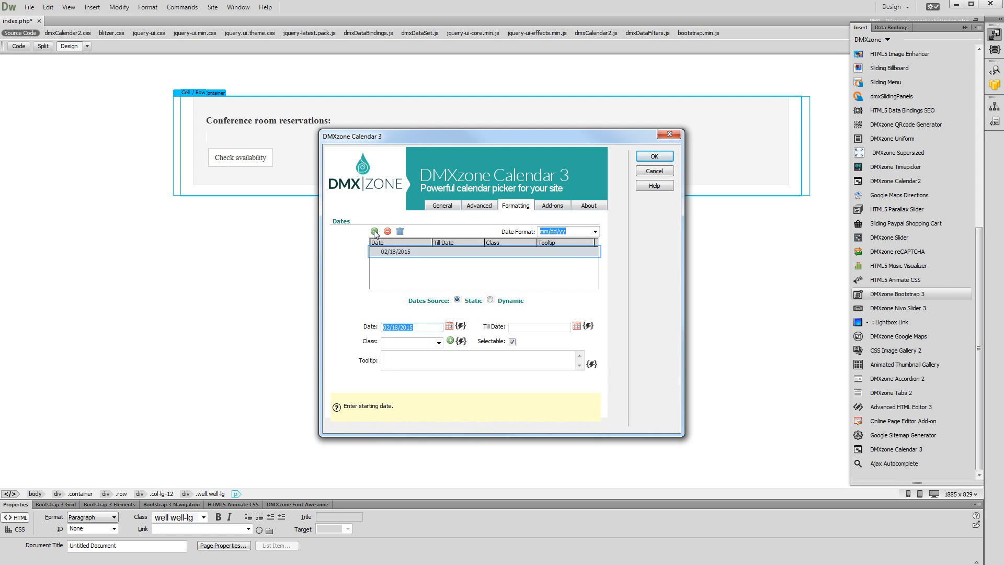
click(396, 255)
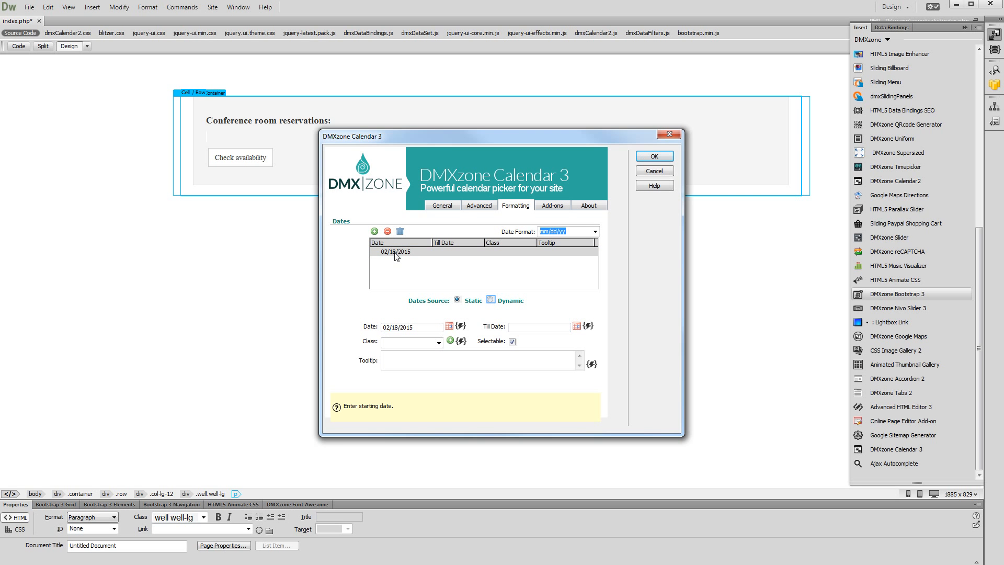
click(491, 300)
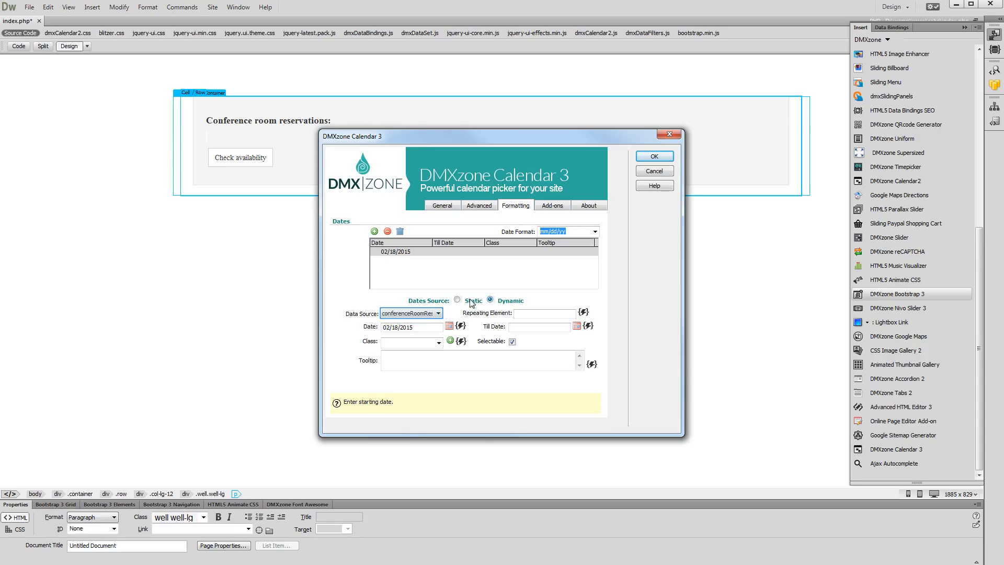
click(431, 312)
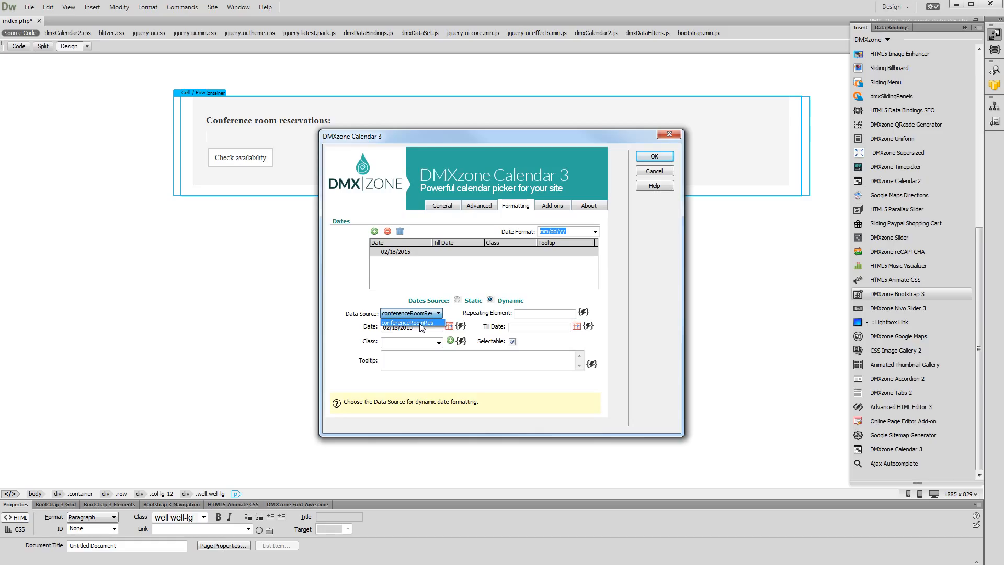
click(421, 323)
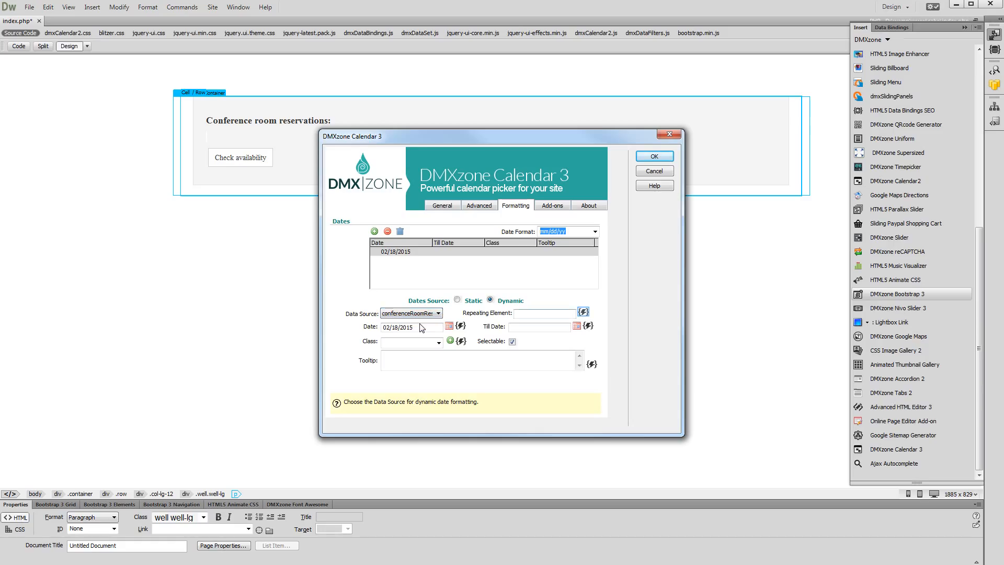
Bind the repeating element to the data array of conferenceRoomRes.
click(584, 313)
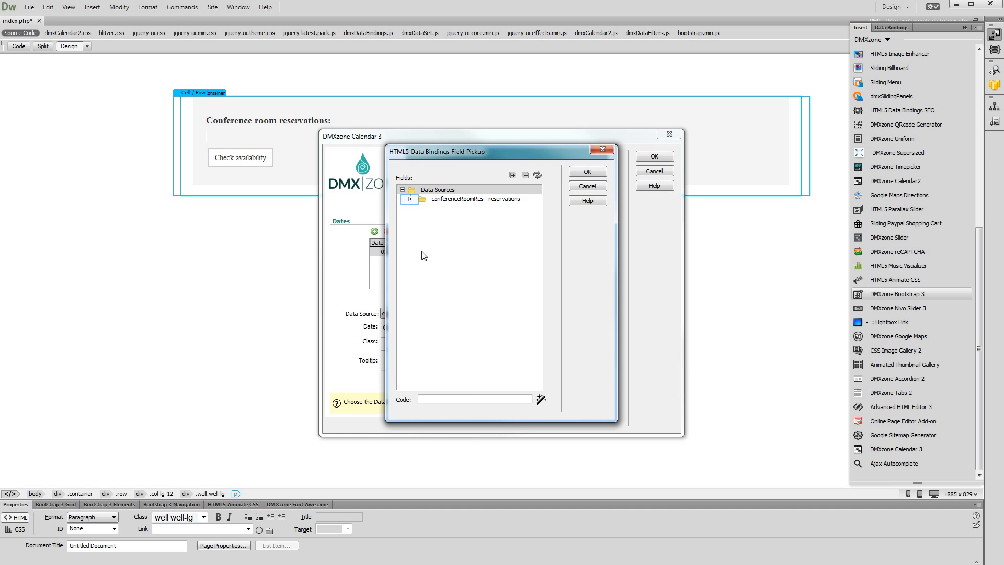
click(410, 199)
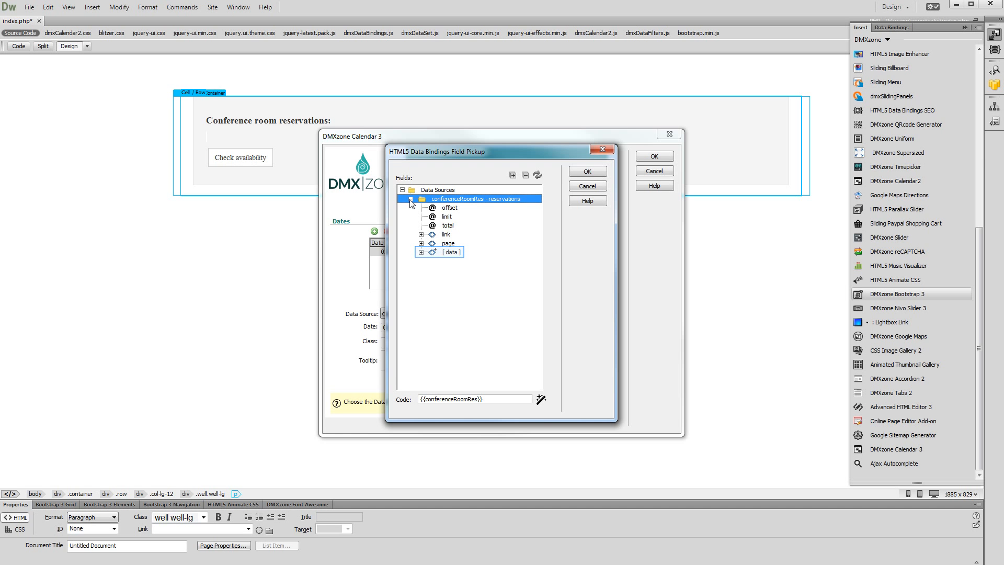
click(454, 252)
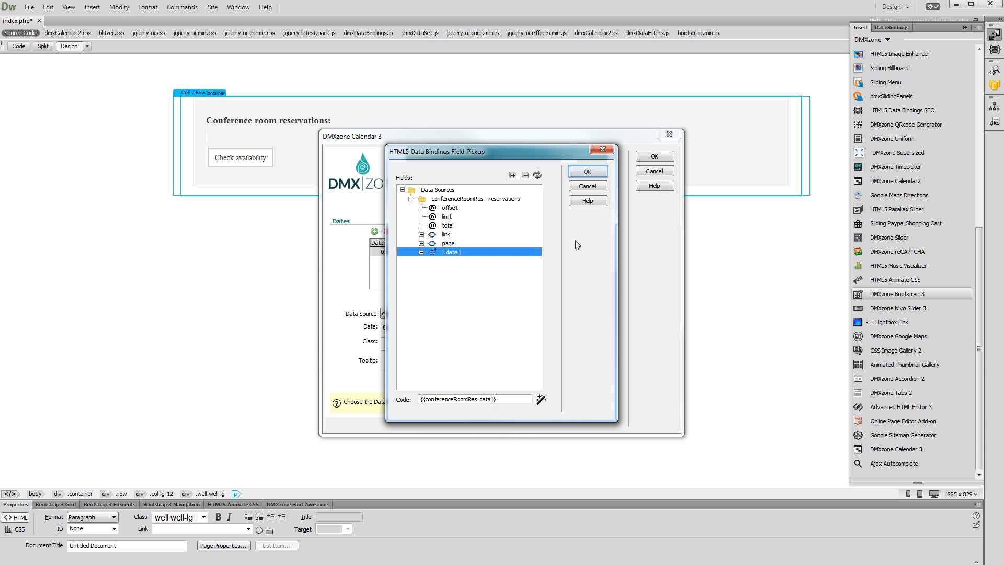
click(587, 172)
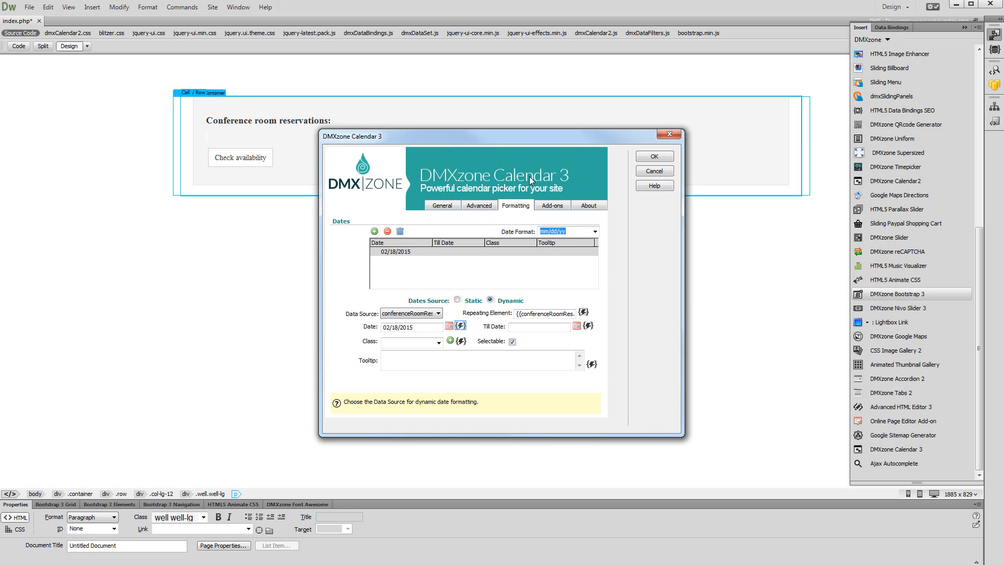
Bind the entry's date to reservationDate with a Format Date filter of MM/dd/yyyy.
click(460, 326)
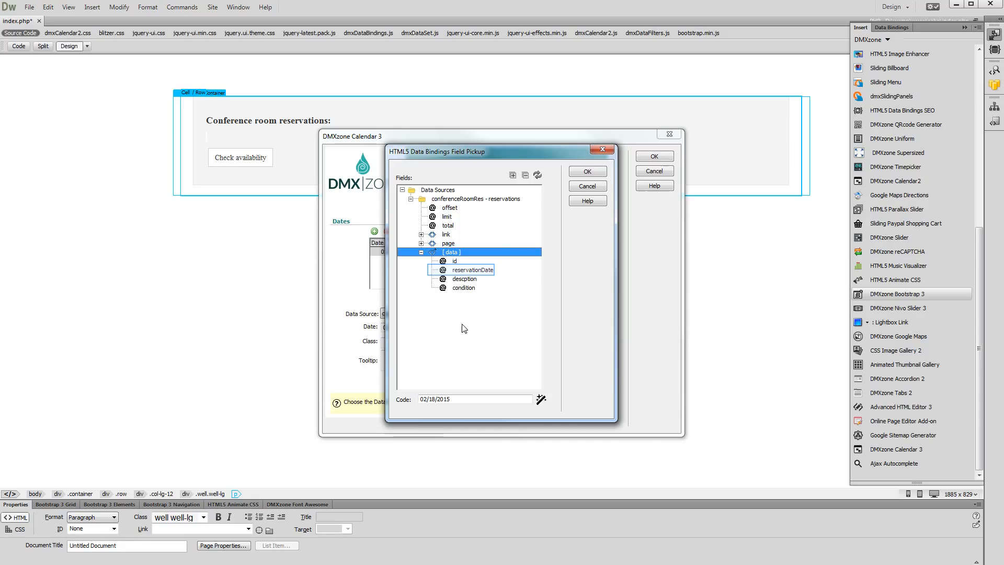
click(453, 272)
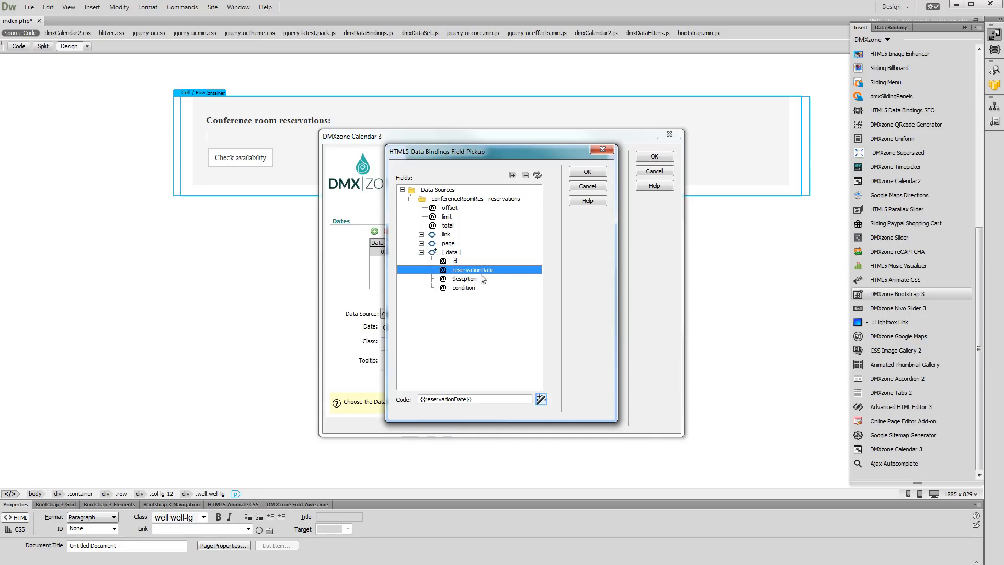
click(541, 401)
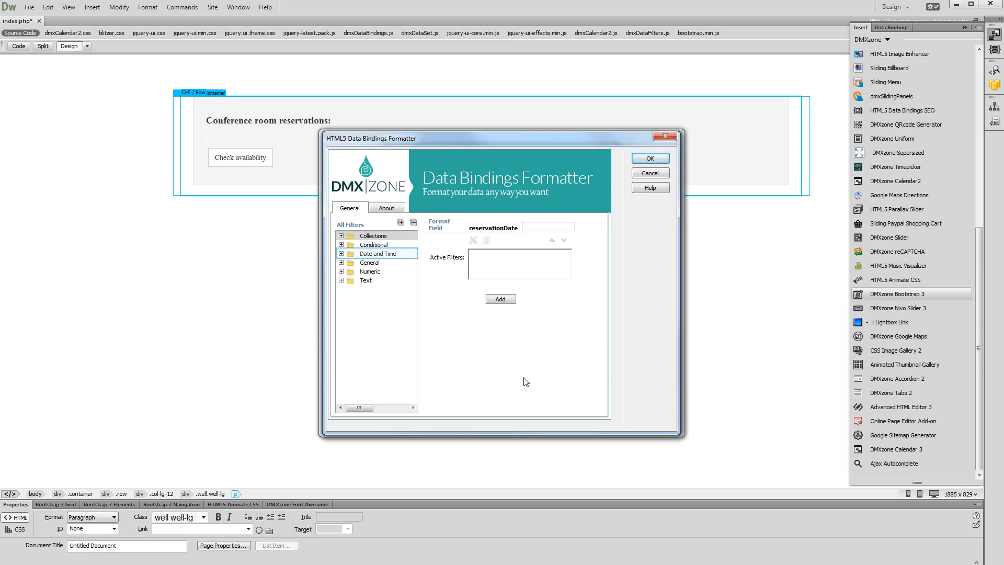
click(342, 253)
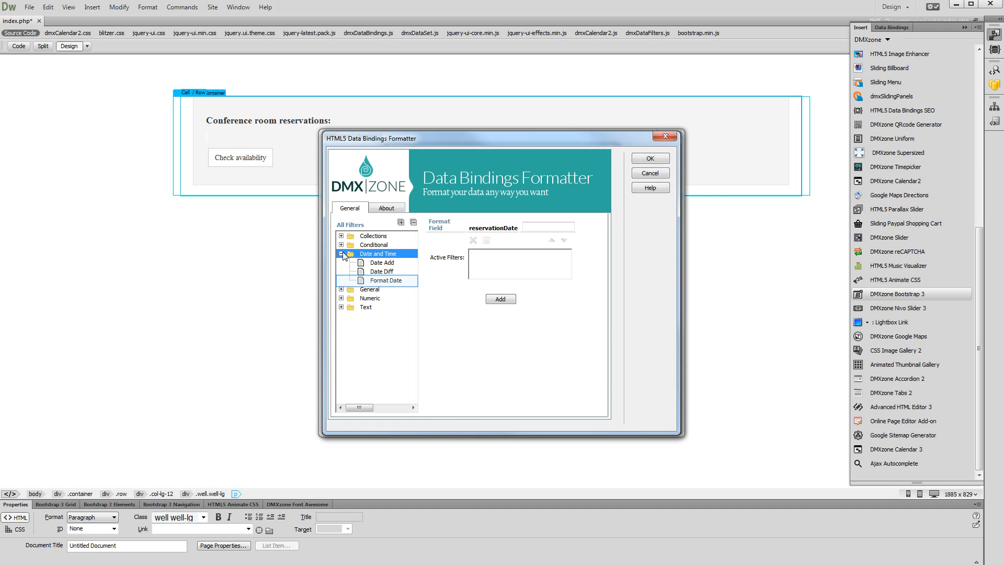
click(379, 280)
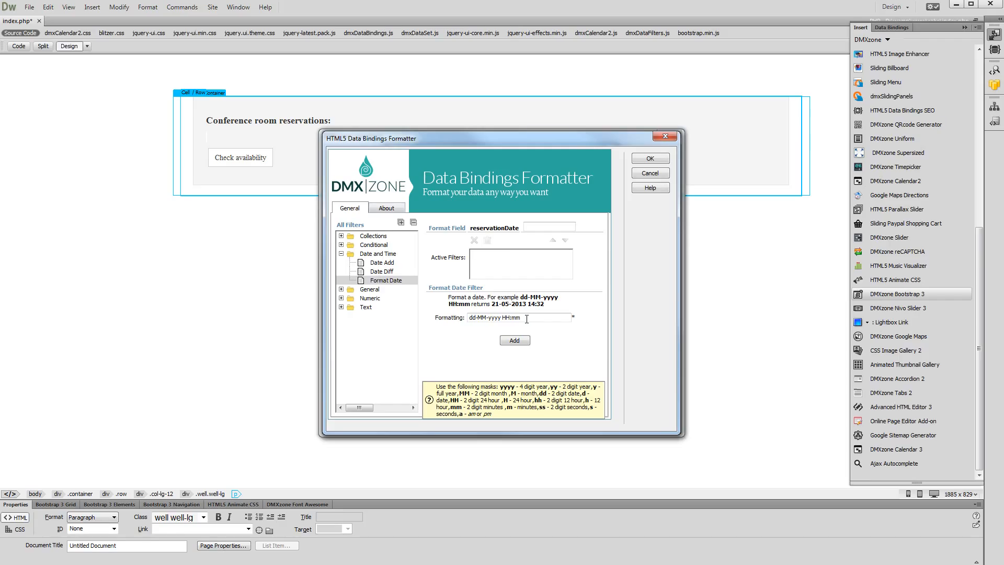
drag(526, 319, 467, 318)
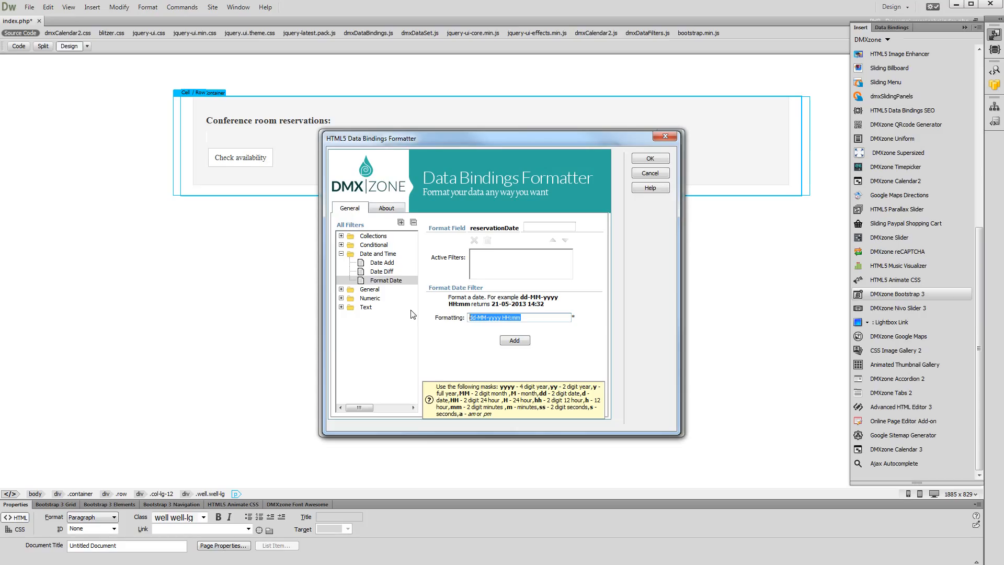
text(MM/dd/yyyy)
key(Tab)
click(513, 341)
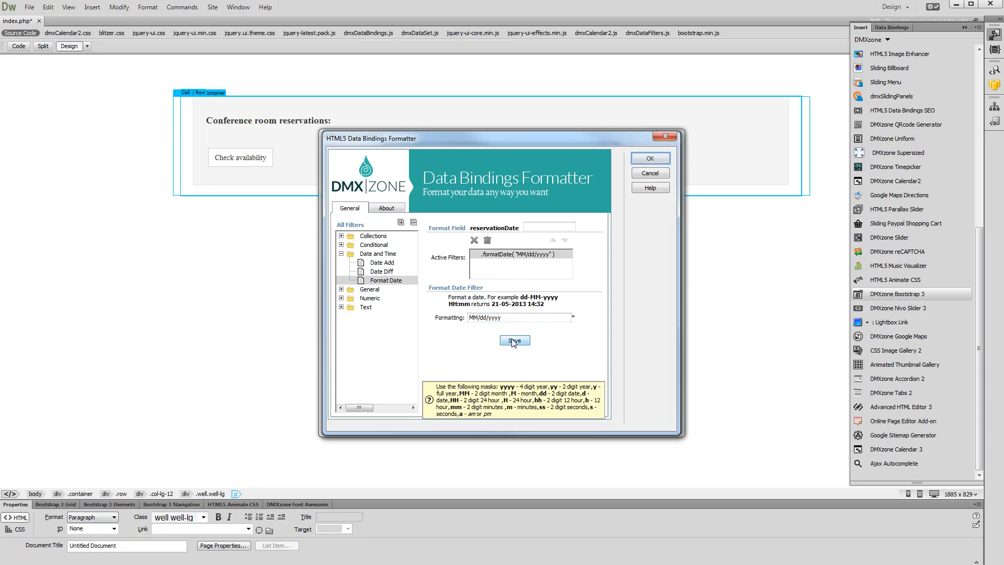
click(651, 159)
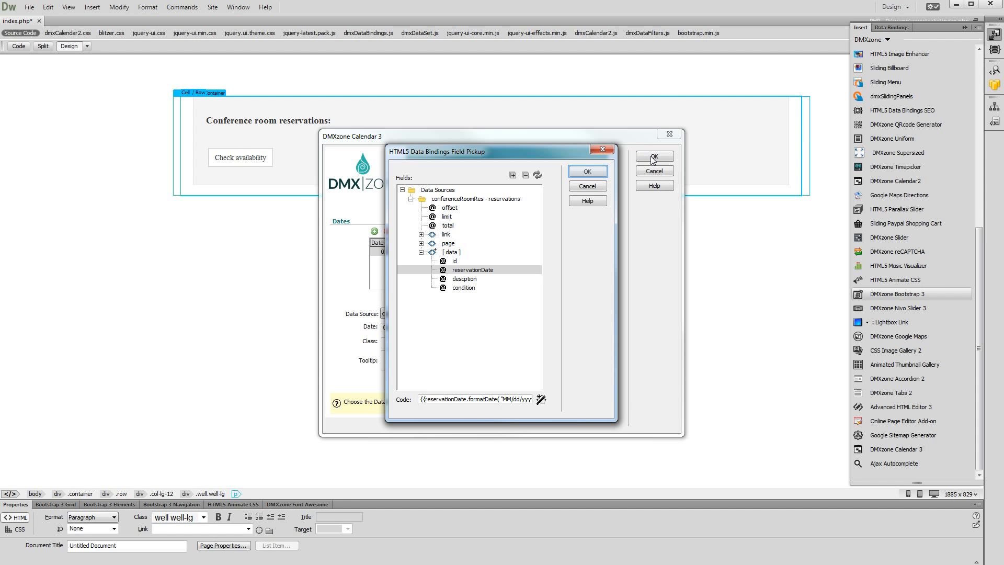
click(601, 171)
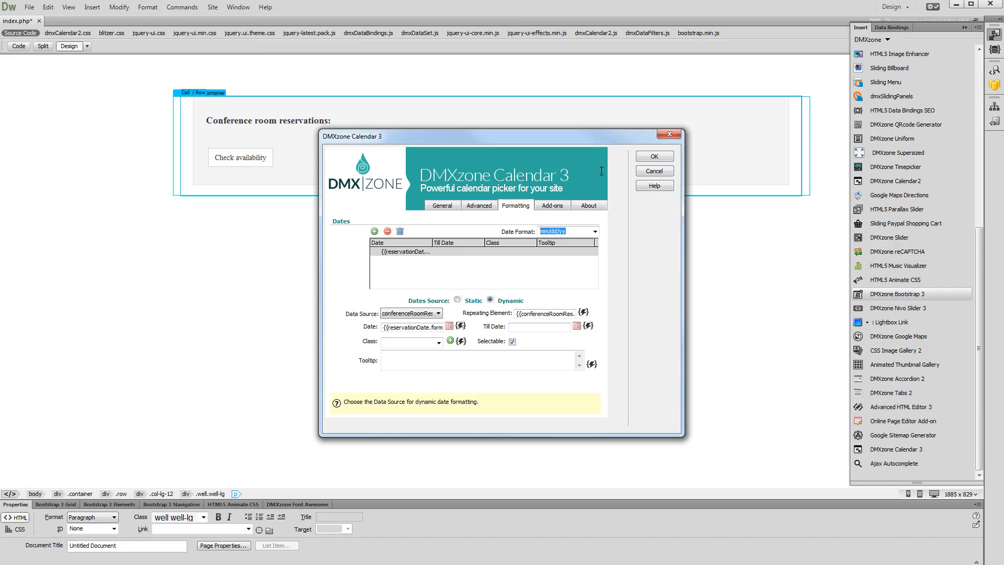
Set the entry's class to reserved and make the date not selectable.
click(520, 327)
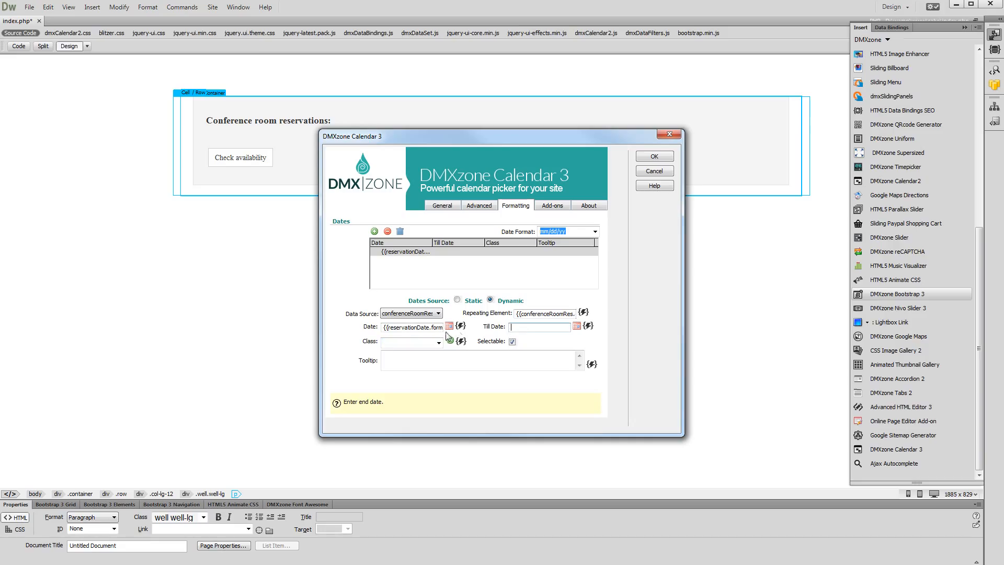
click(427, 346)
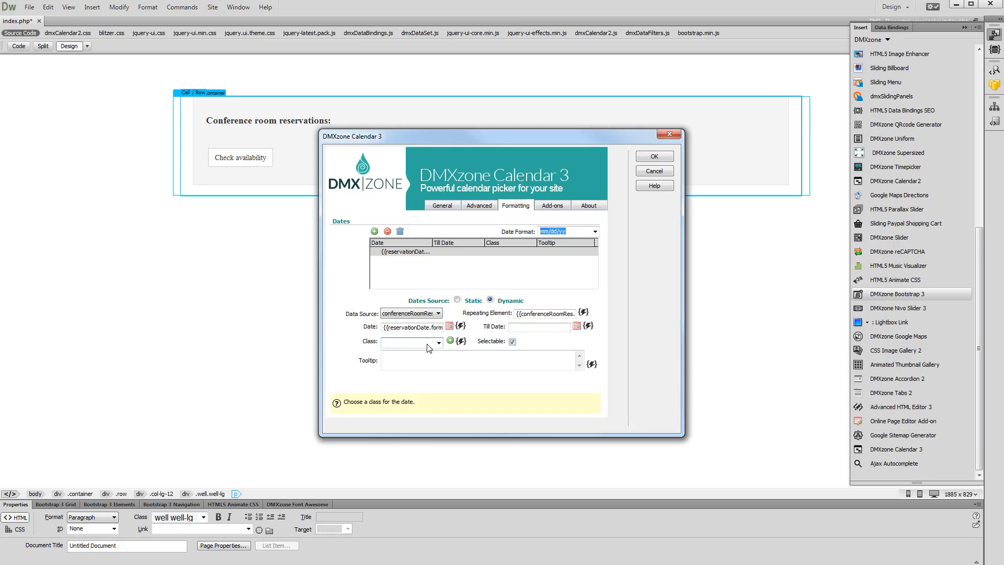
text(reserved)
key(Tab)
click(511, 344)
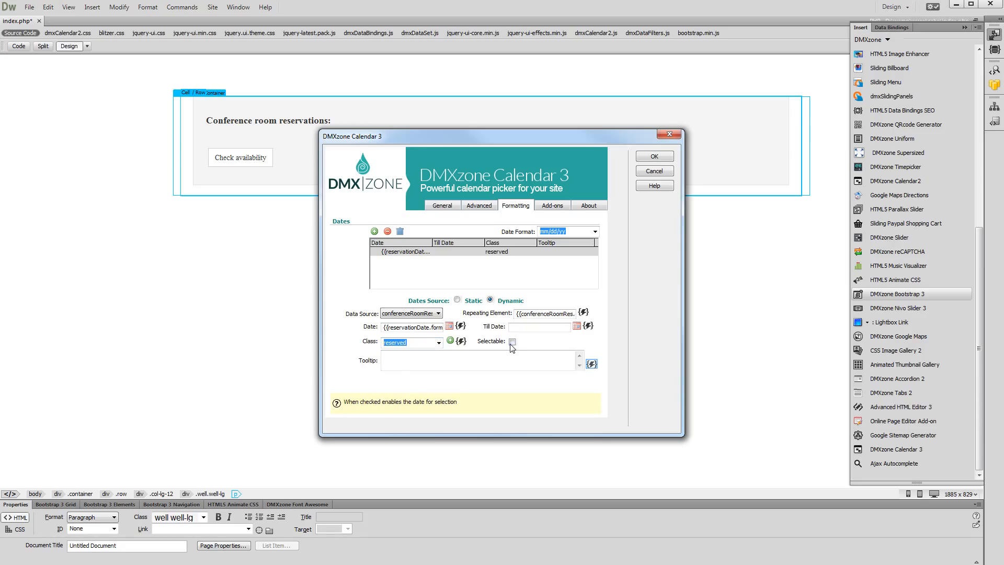
Bind the entry's tooltip to the description field and apply the calendar settings.
click(591, 364)
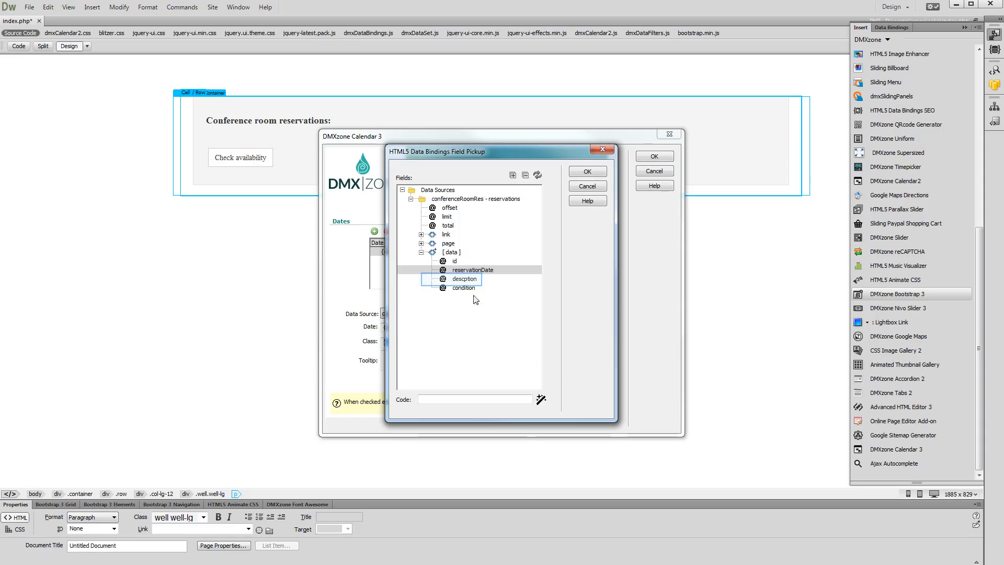
click(474, 281)
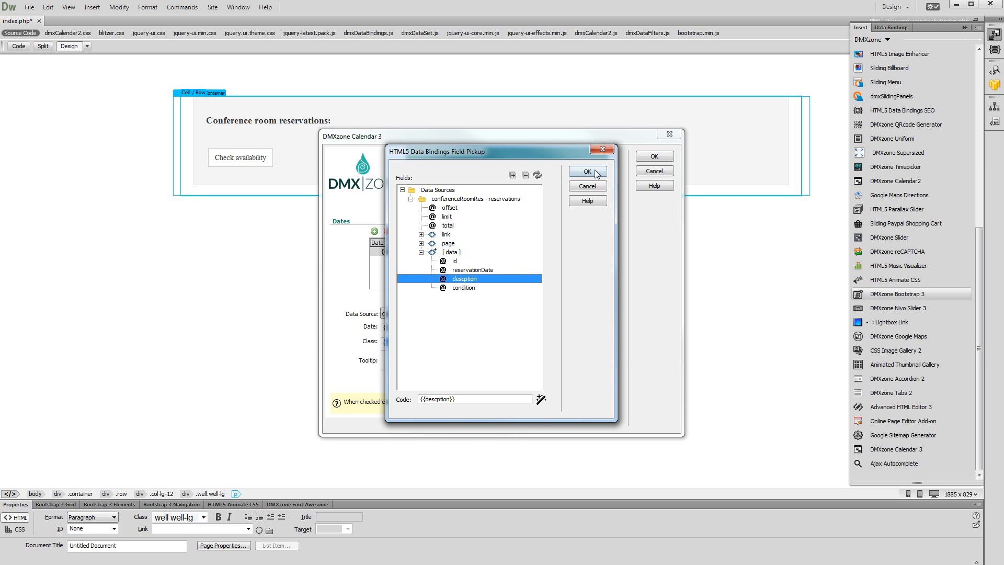
click(587, 171)
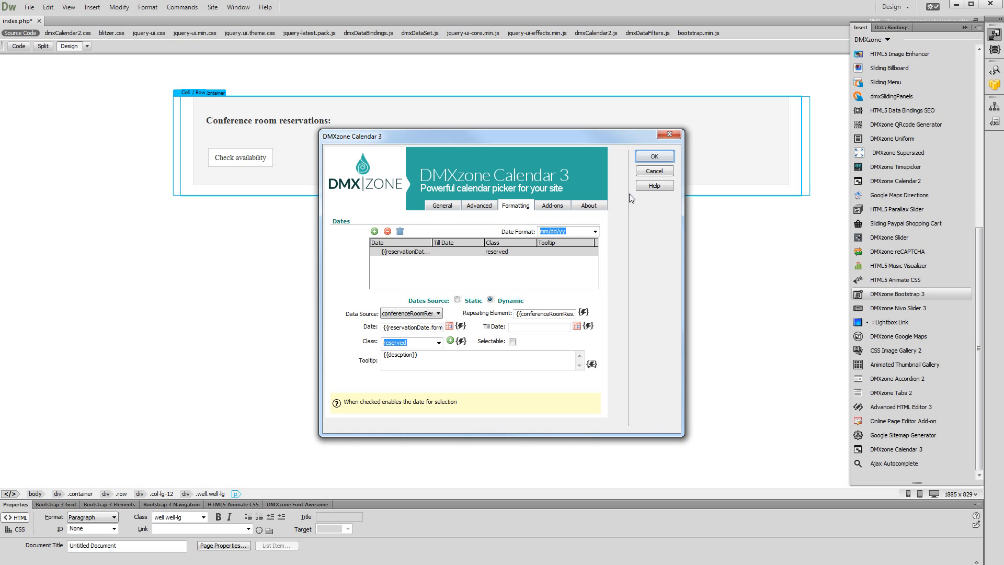
click(654, 157)
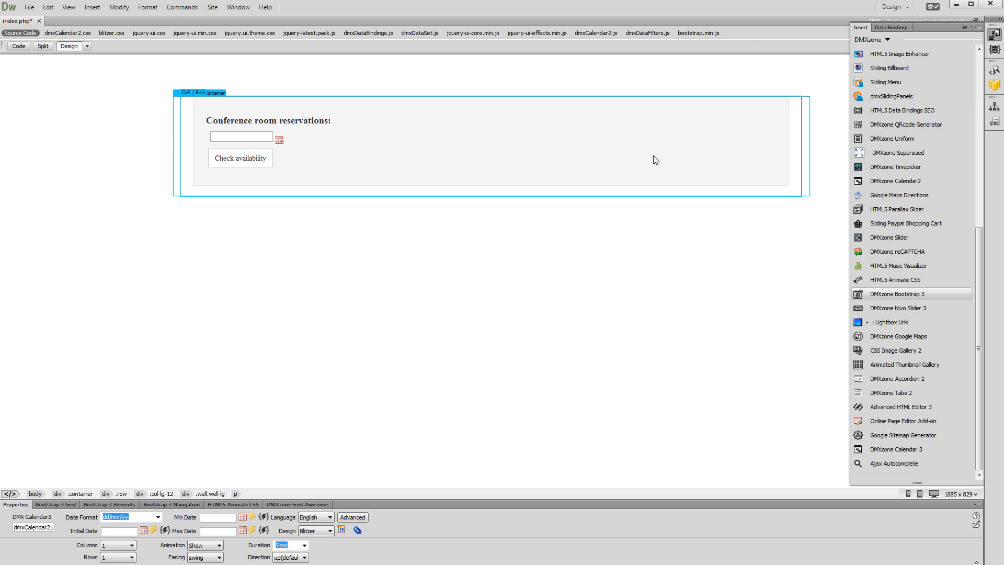
Preview the page in a browser, open the date picker and browse to March 2015's reserved dates.
key(F12)
click(250, 81)
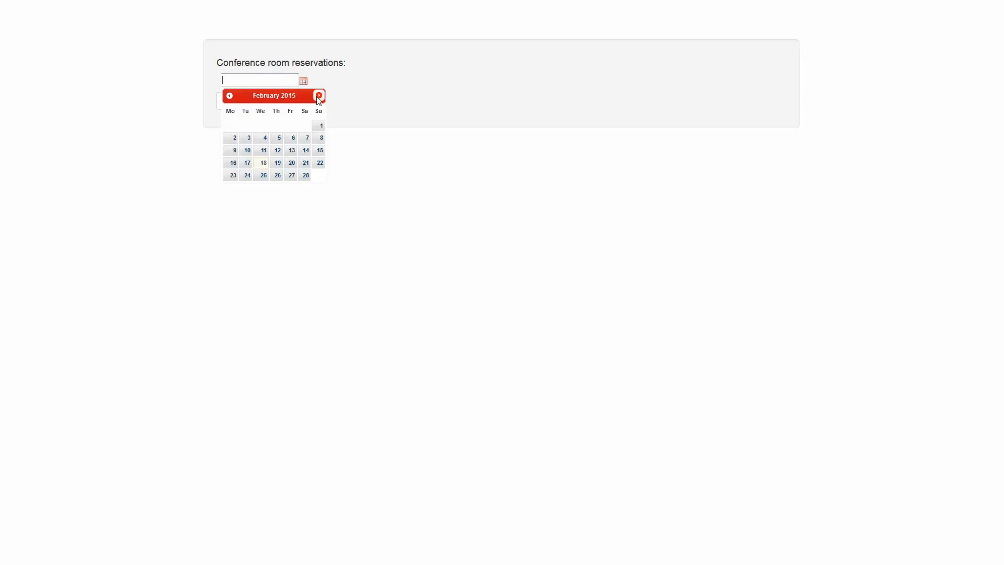
click(318, 96)
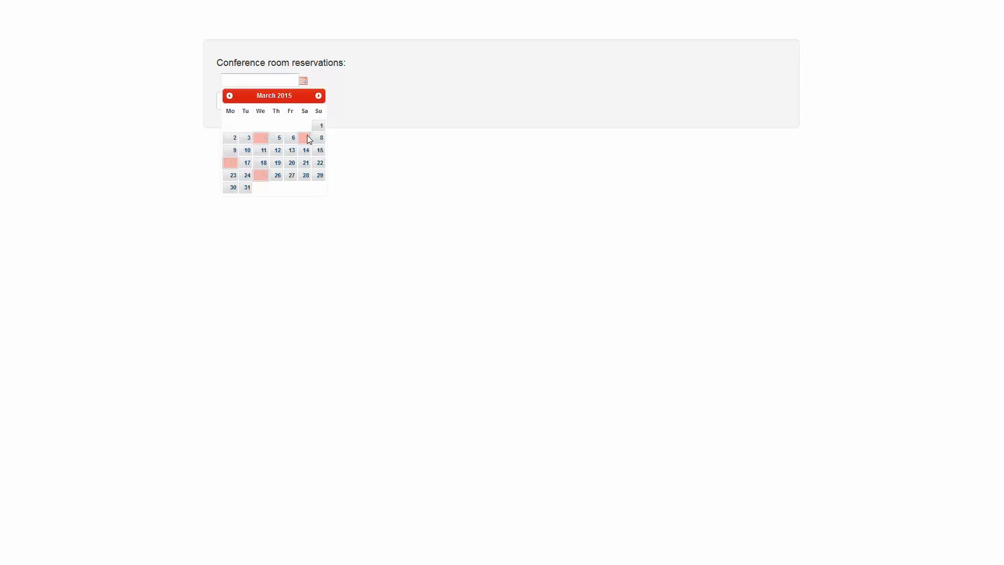
mouse_move(309, 140)
mouse_move(263, 177)
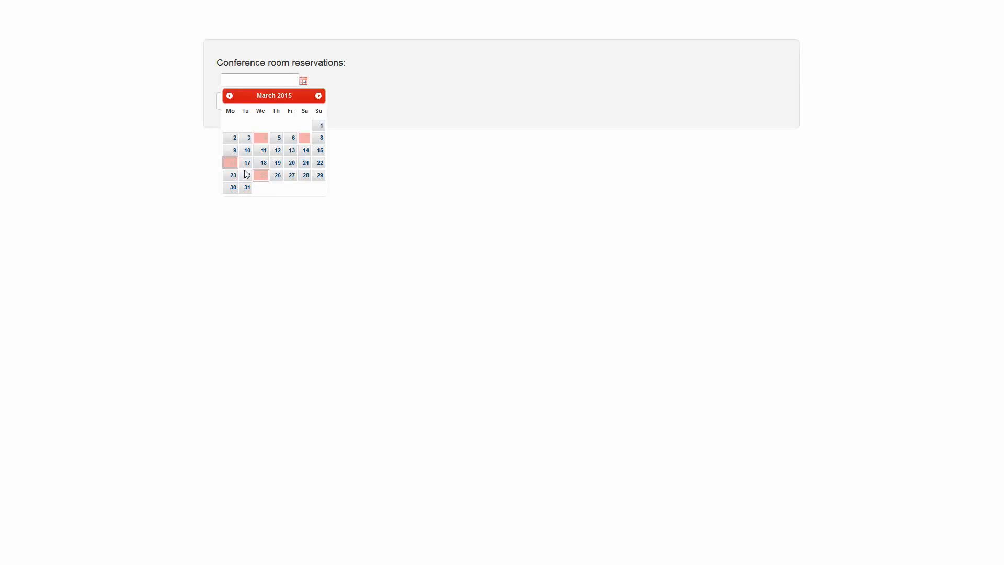